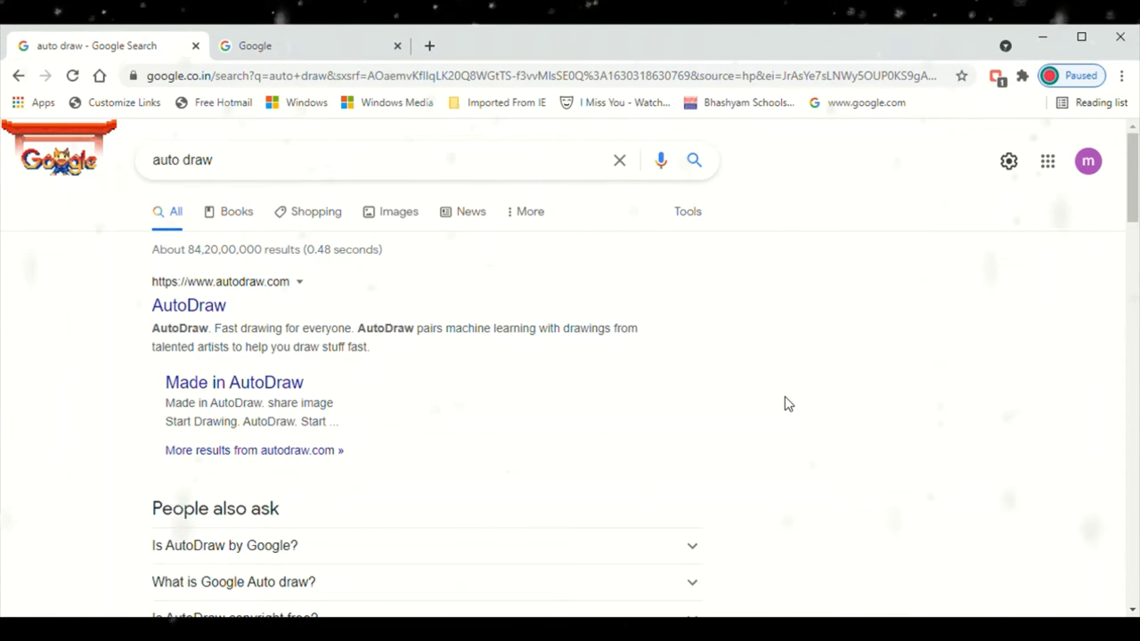
Go to the AutoDraw website from the 'auto draw' Google search results.
left_click(217, 311)
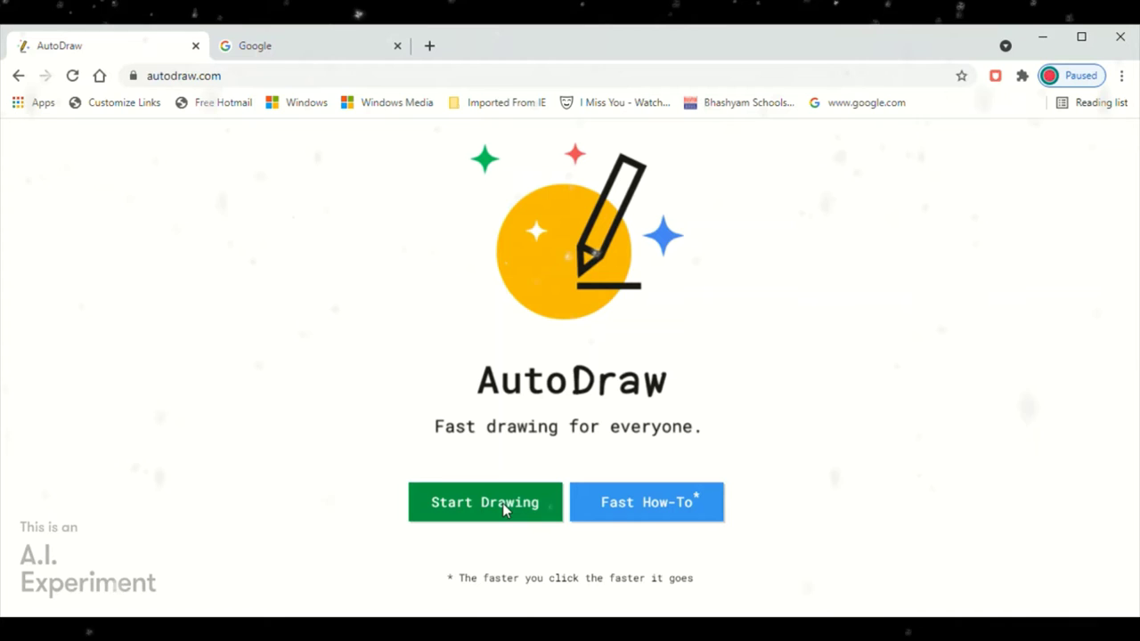
Start Drawing from the AutoDraw landing page to get an empty canvas.
left_click(502, 504)
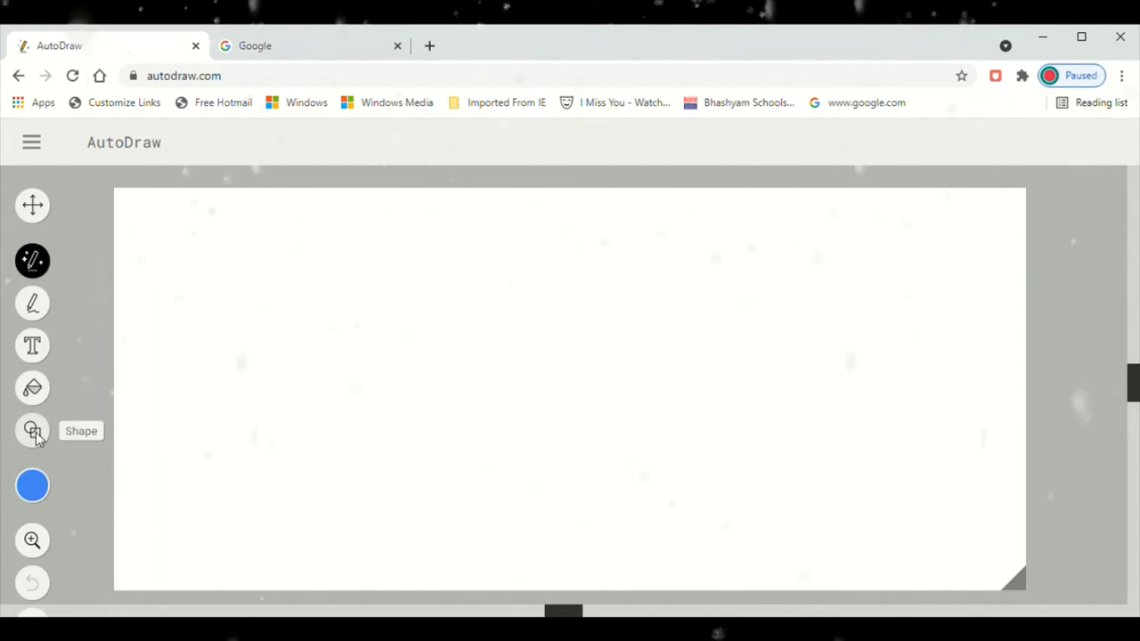
left_click(35, 486)
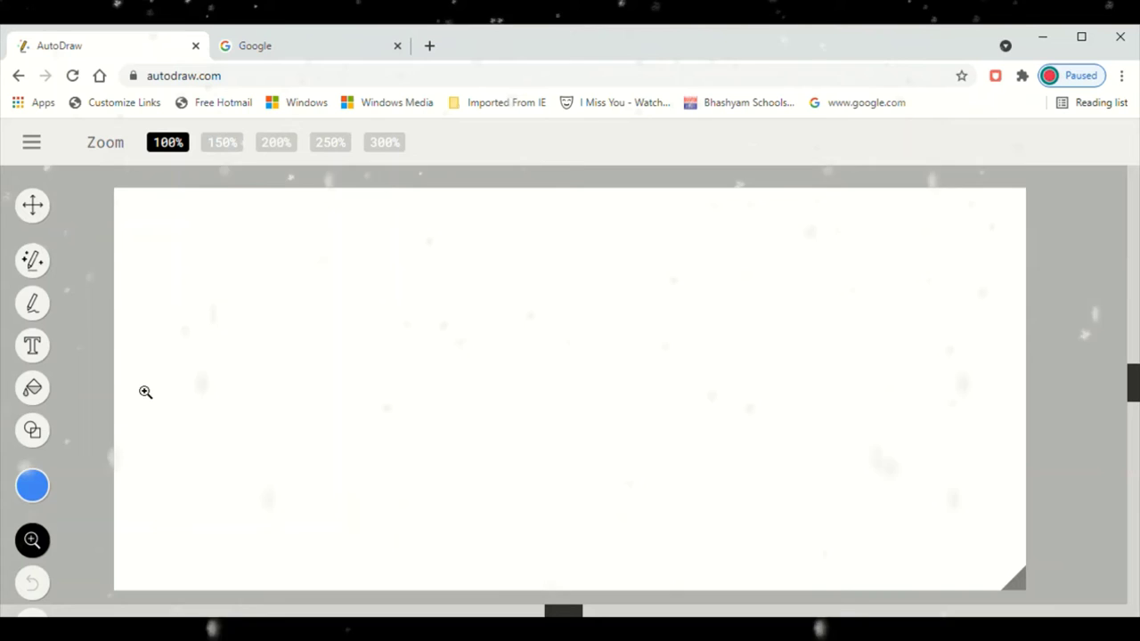
left_click(30, 268)
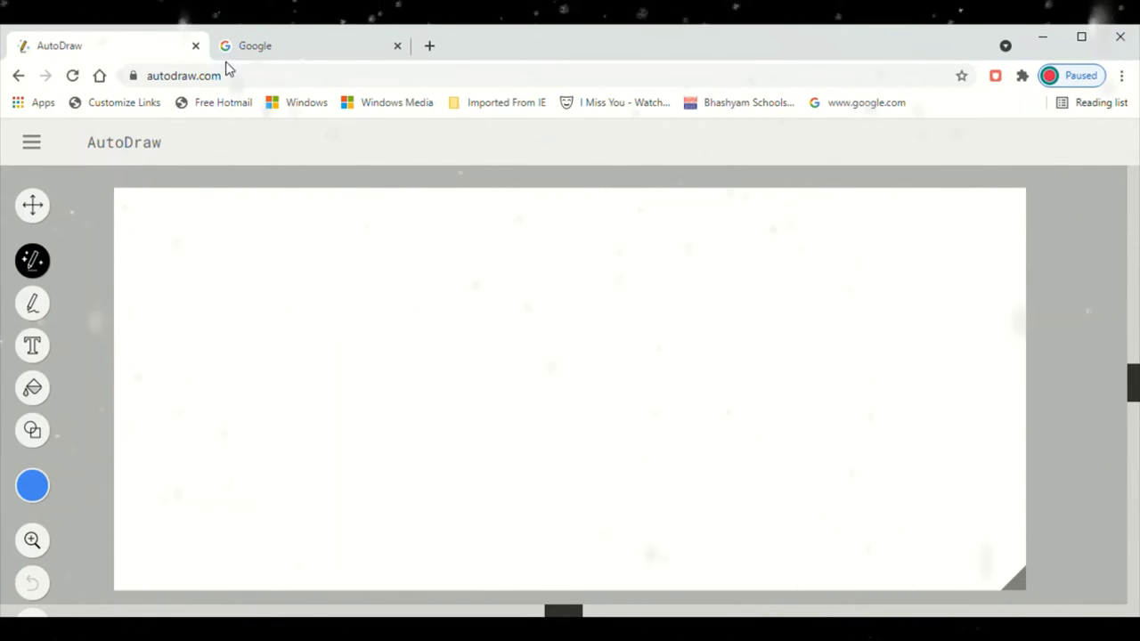
Sketch a rough circle and replace it with the cratered moon suggestion.
mouse_move(462, 350)
left_mouse_down()
mouse_move(419, 391)
mouse_move(483, 388)
left_mouse_up()
left_click_drag(465, 345, 456, 334)
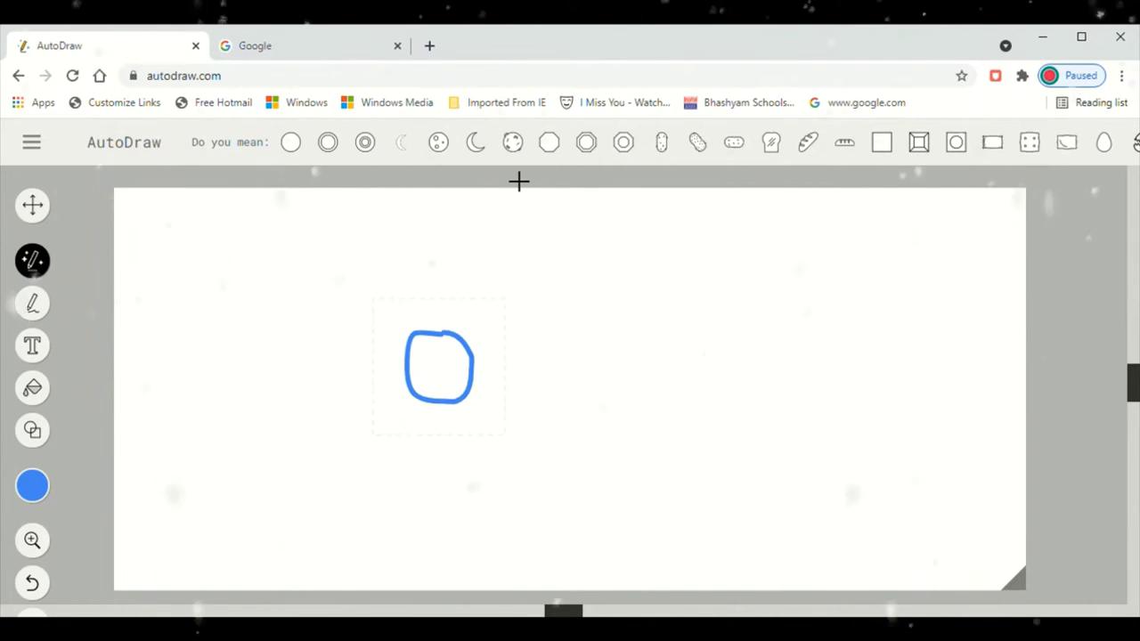
left_click(442, 147)
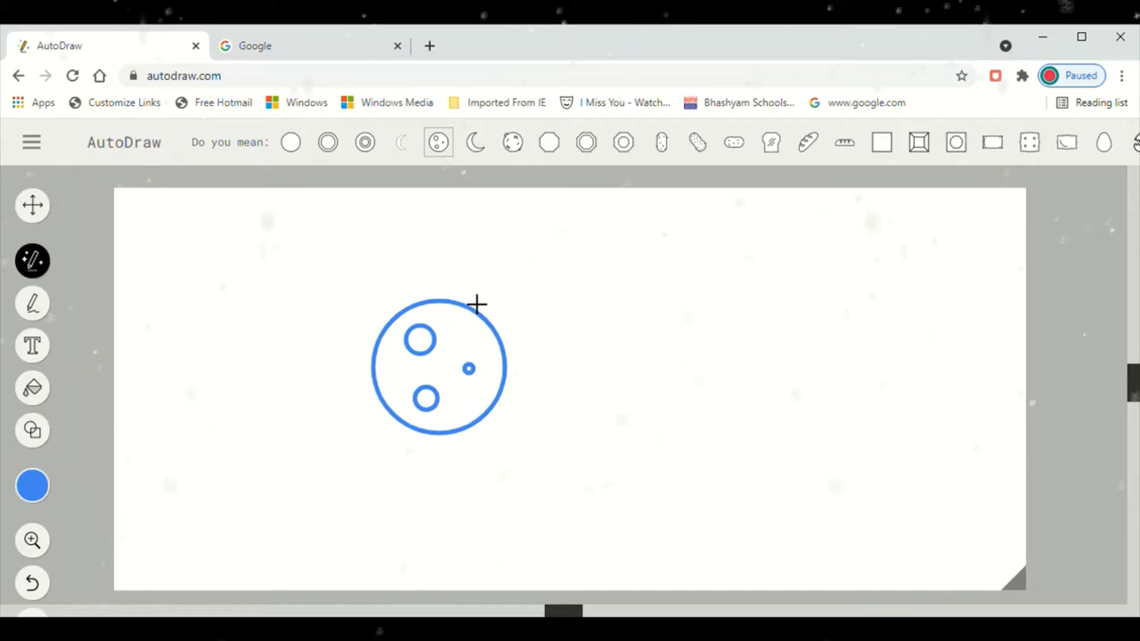
Add a street lamp suggestion and move it just right of the moon.
left_click_drag(456, 308, 516, 396)
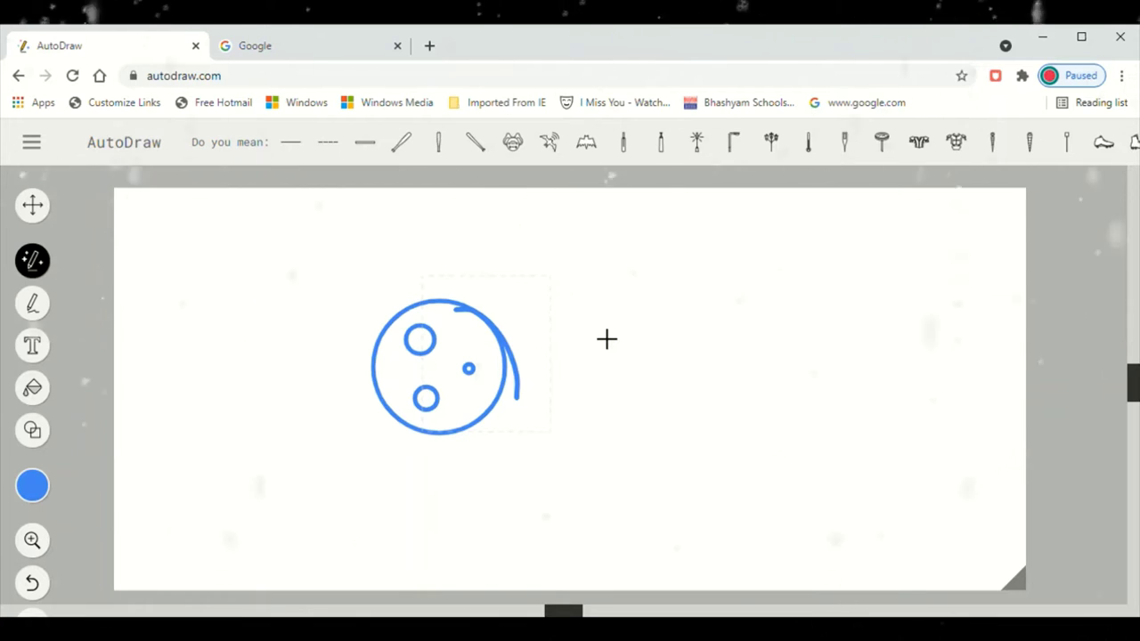
left_click(696, 145)
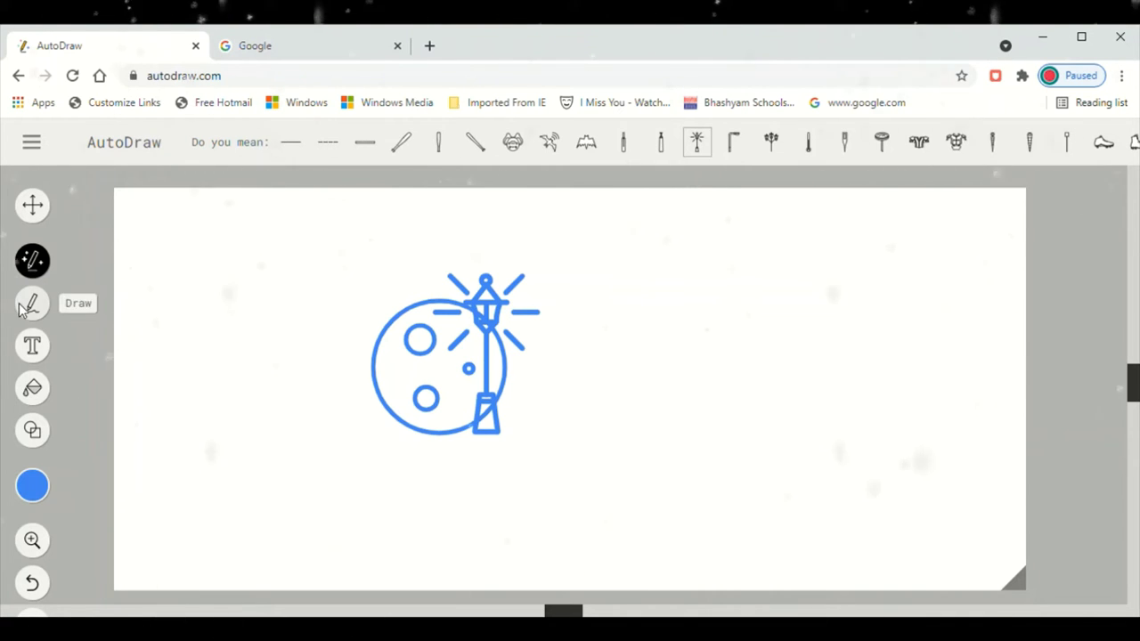
left_click(33, 205)
left_click_drag(497, 318, 588, 331)
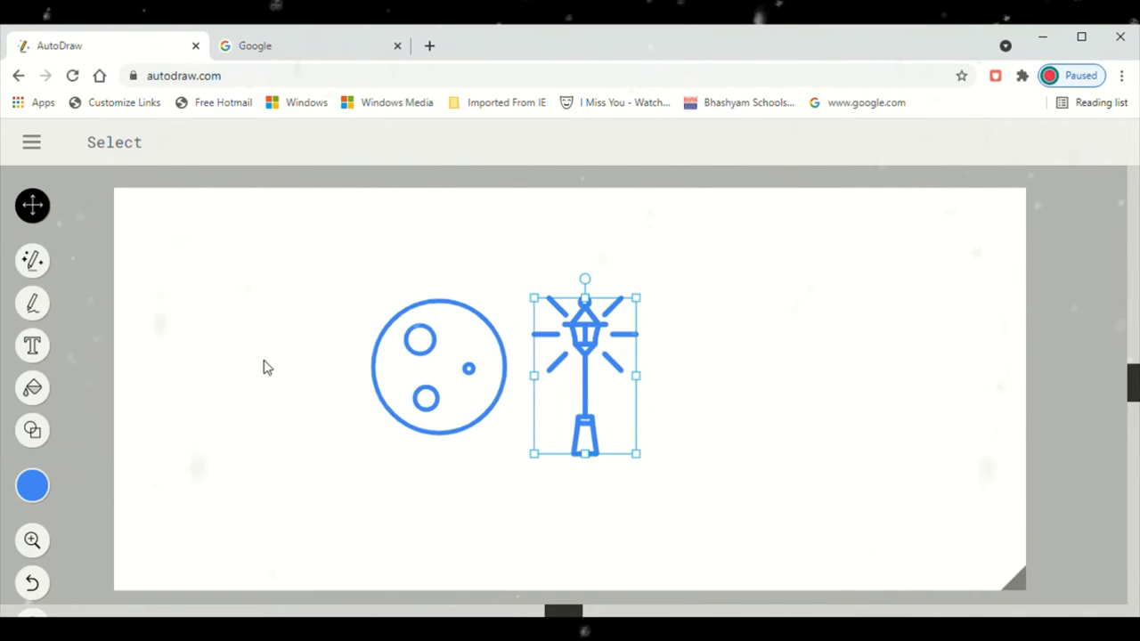
left_click(32, 259)
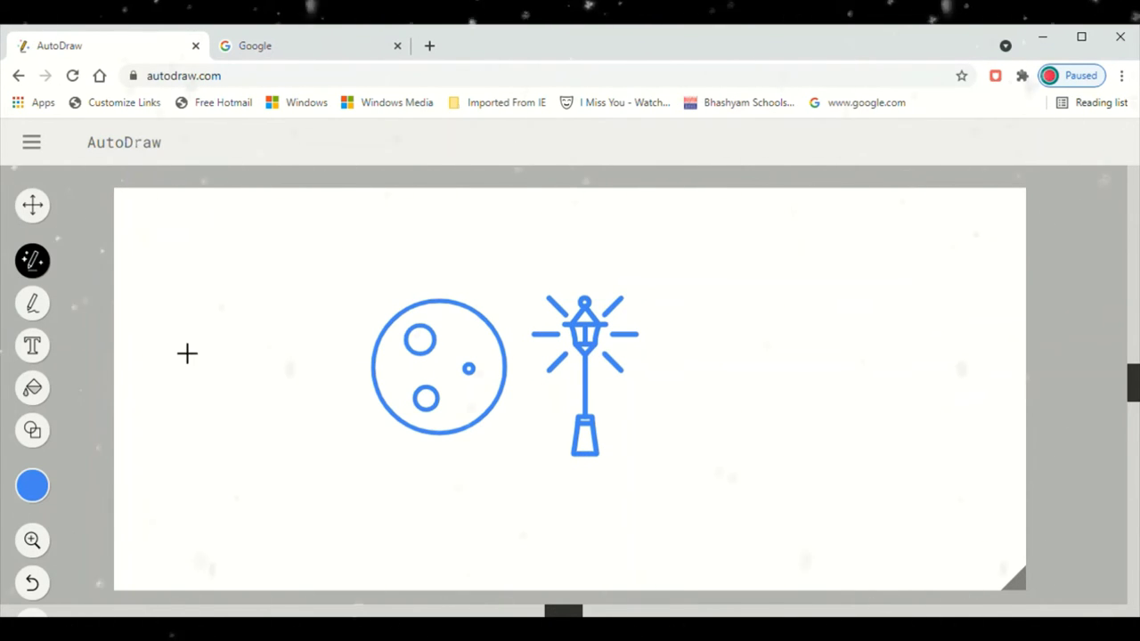
Place a sailboat-on-waves drawing left of the moon, then sketch a wavy line below the lamp.
mouse_move(187, 353)
left_mouse_down()
mouse_move(249, 399)
mouse_move(277, 387)
mouse_move(300, 348)
mouse_move(172, 339)
mouse_move(222, 287)
left_mouse_up()
left_click_drag(205, 363, 222, 357)
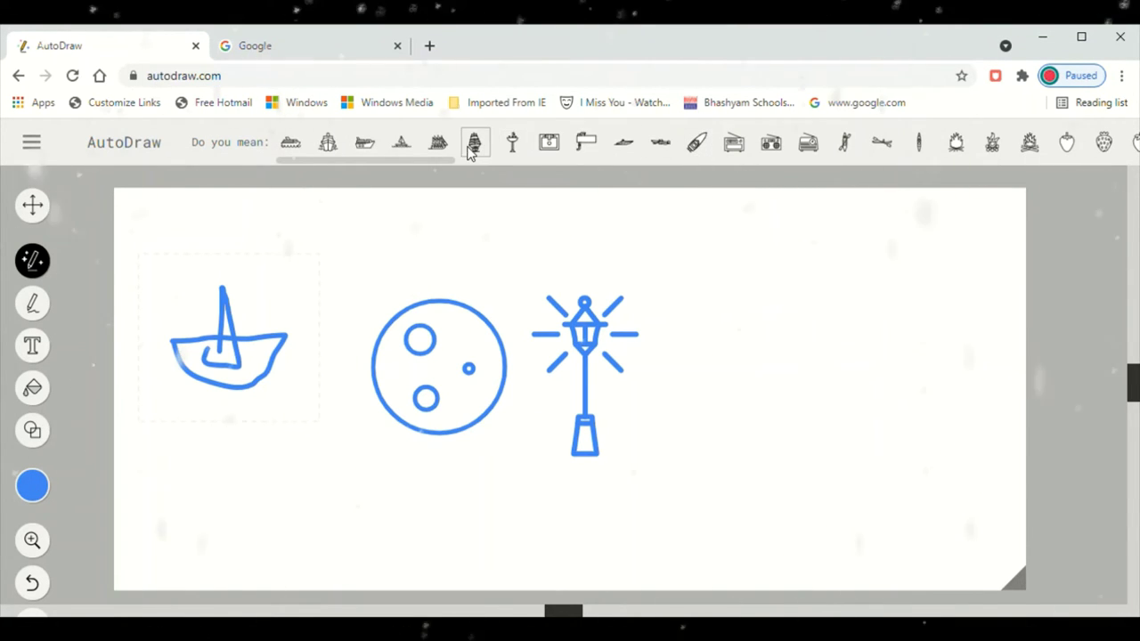
left_click(401, 144)
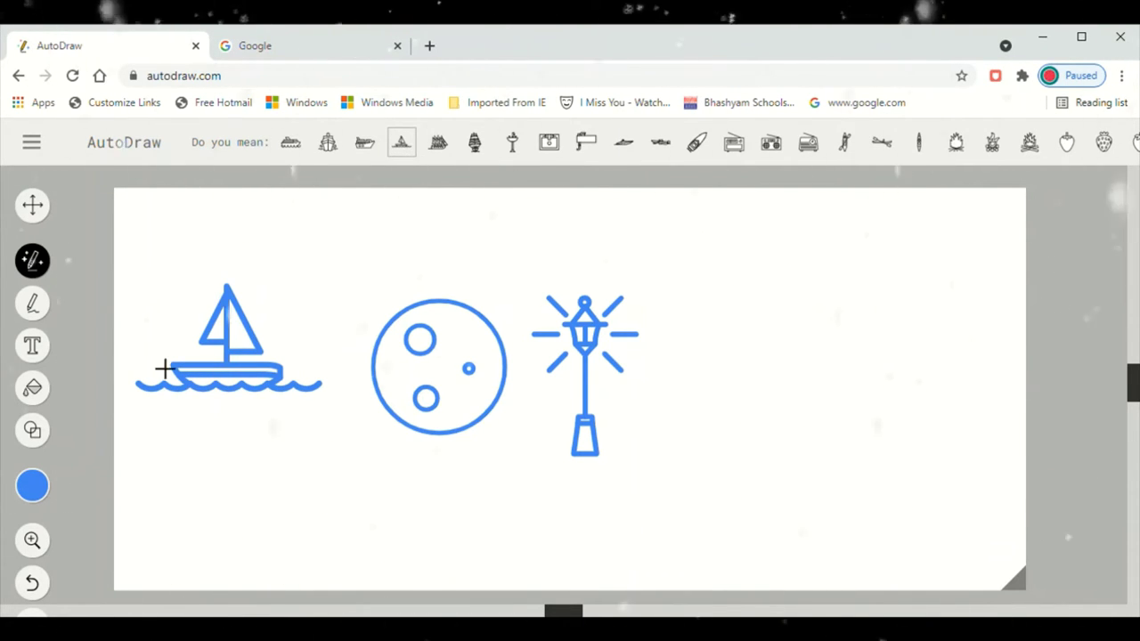
left_click_drag(648, 472, 945, 491)
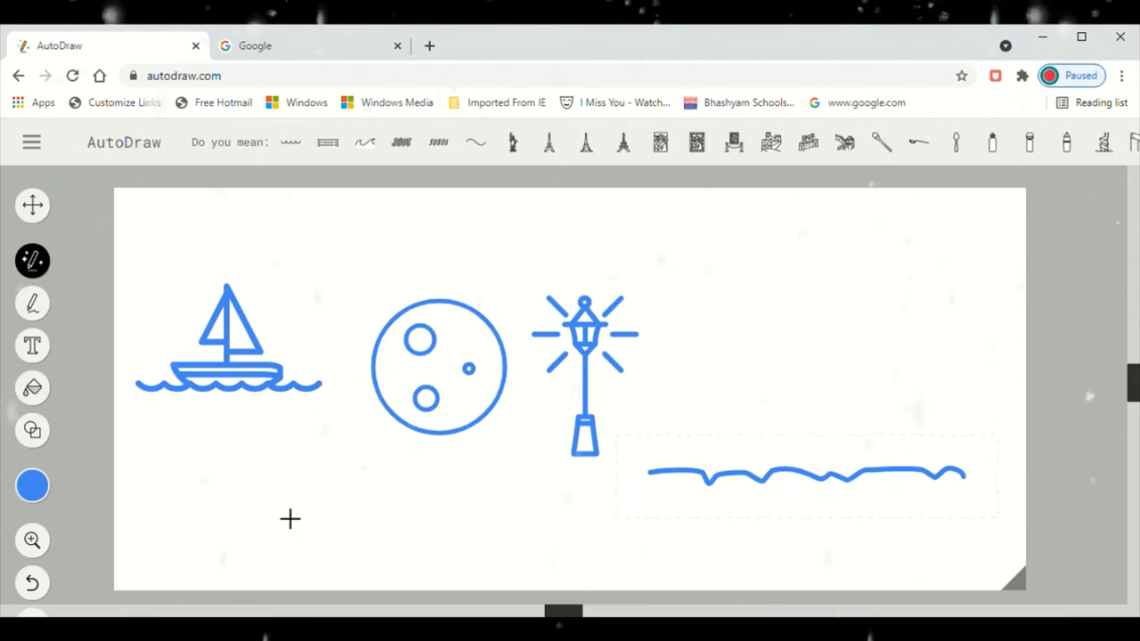
Replace the squiggle with large waves, stretched and moved to span the canvas bottom.
left_click(290, 144)
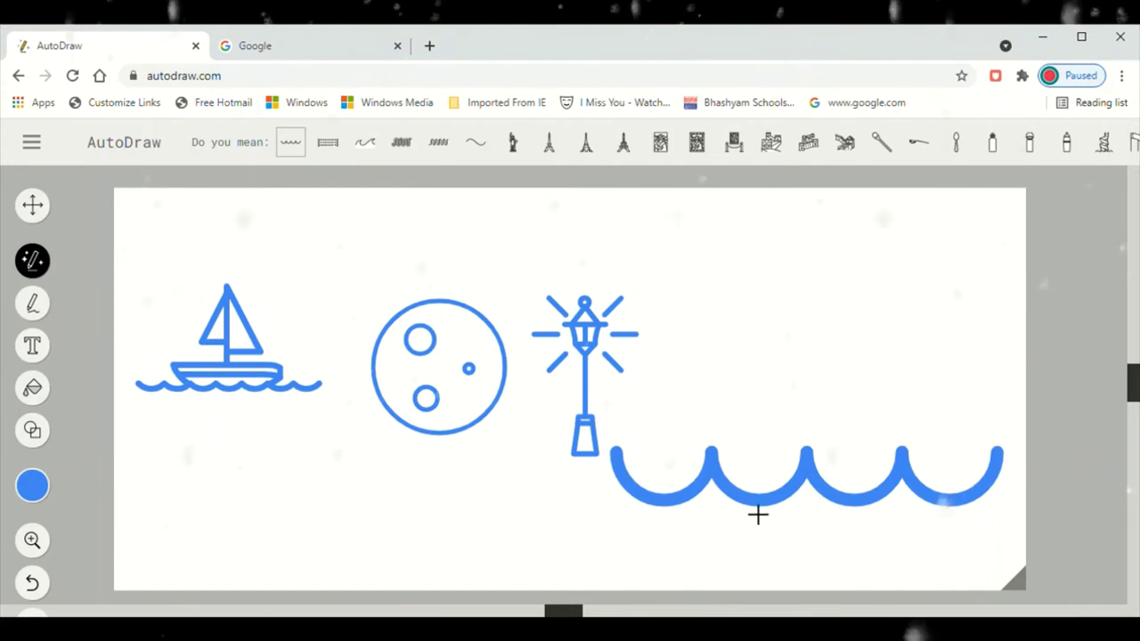
left_click(32, 205)
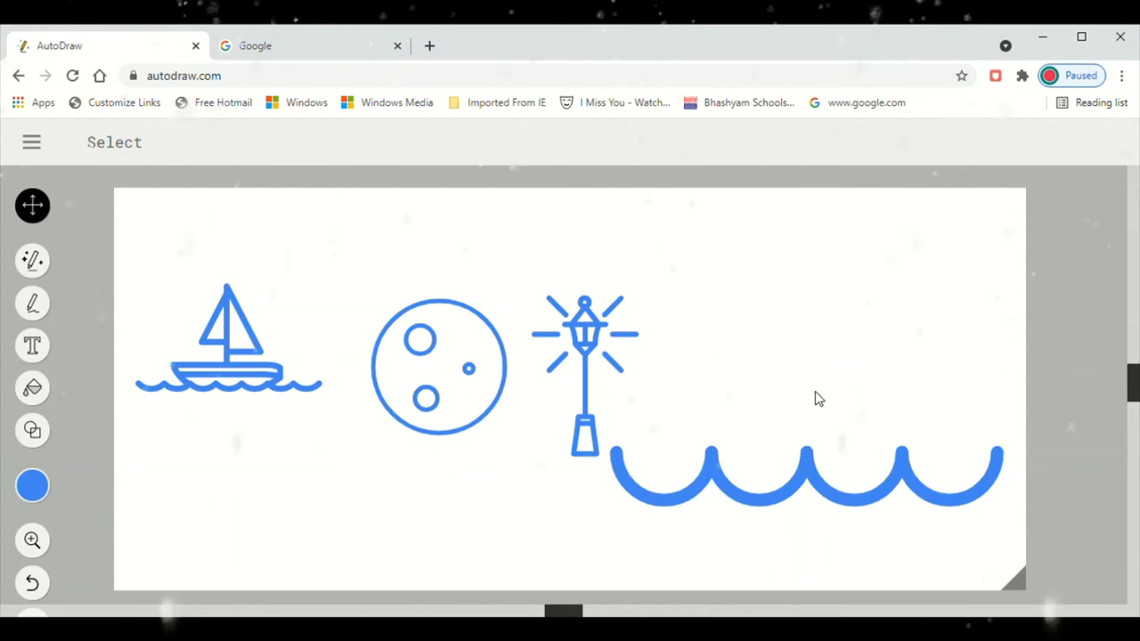
left_click(775, 458)
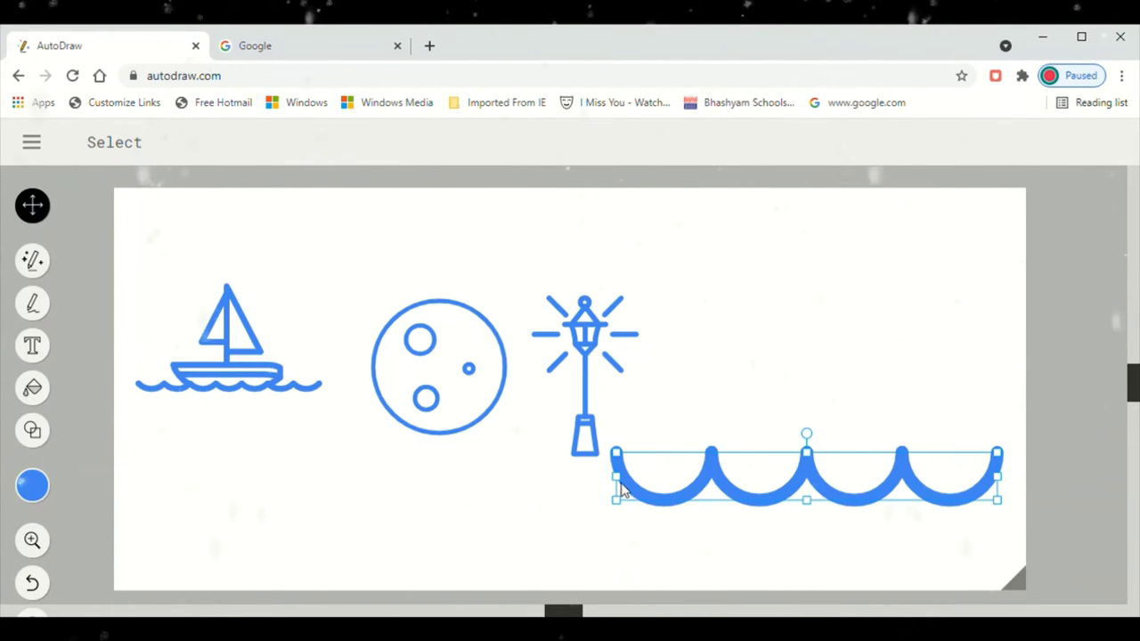
left_click_drag(620, 485, 386, 488)
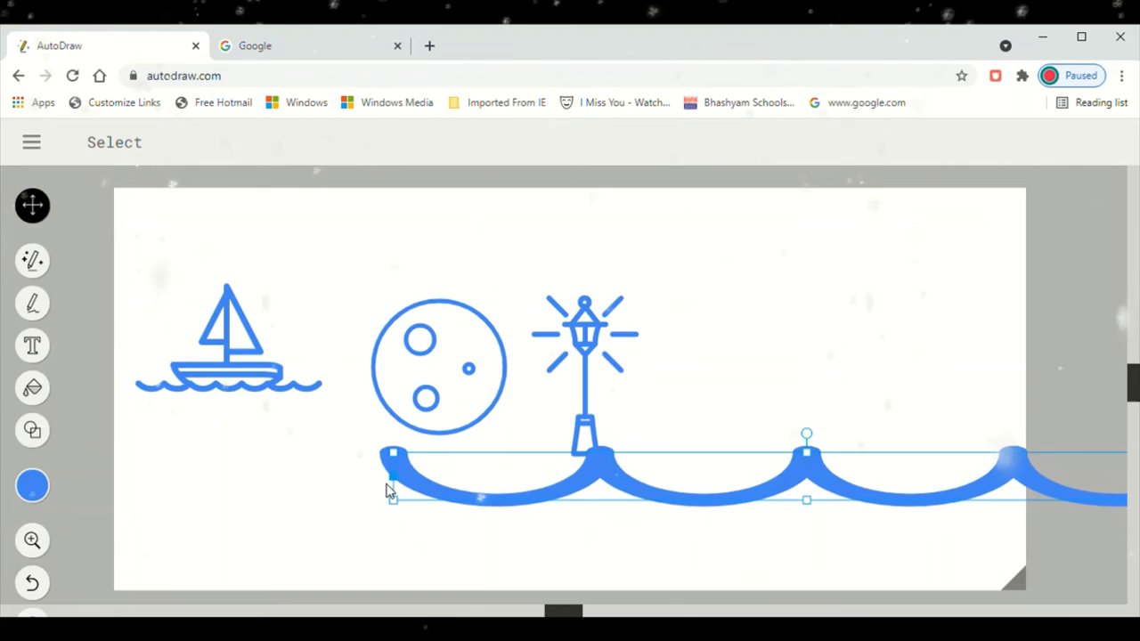
left_click_drag(738, 504, 604, 483)
left_click(798, 382)
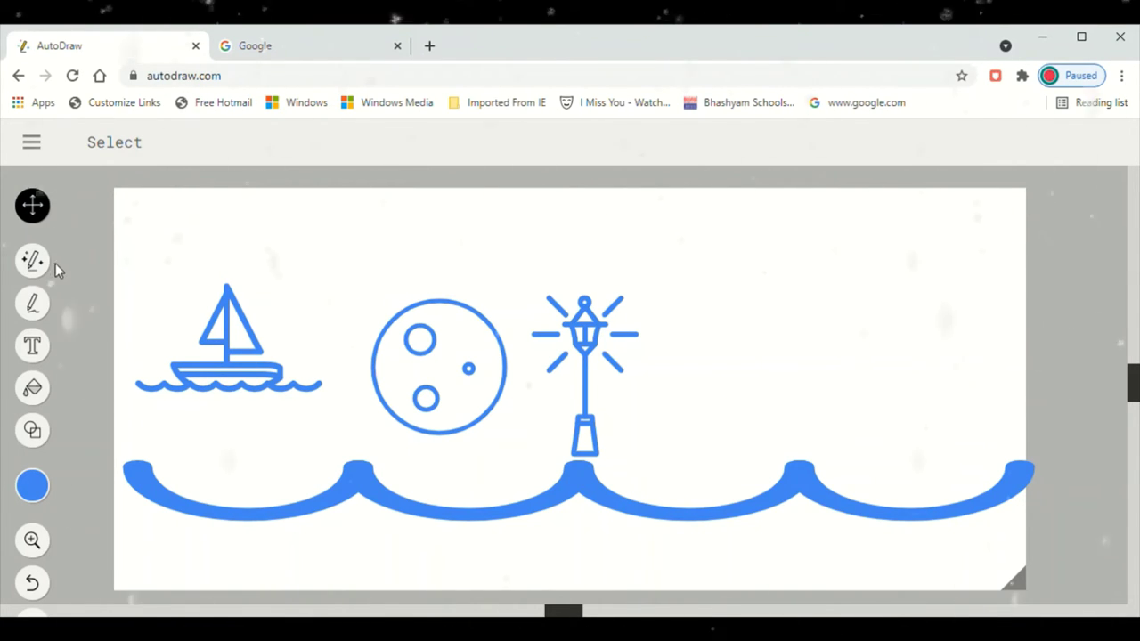
left_click(32, 260)
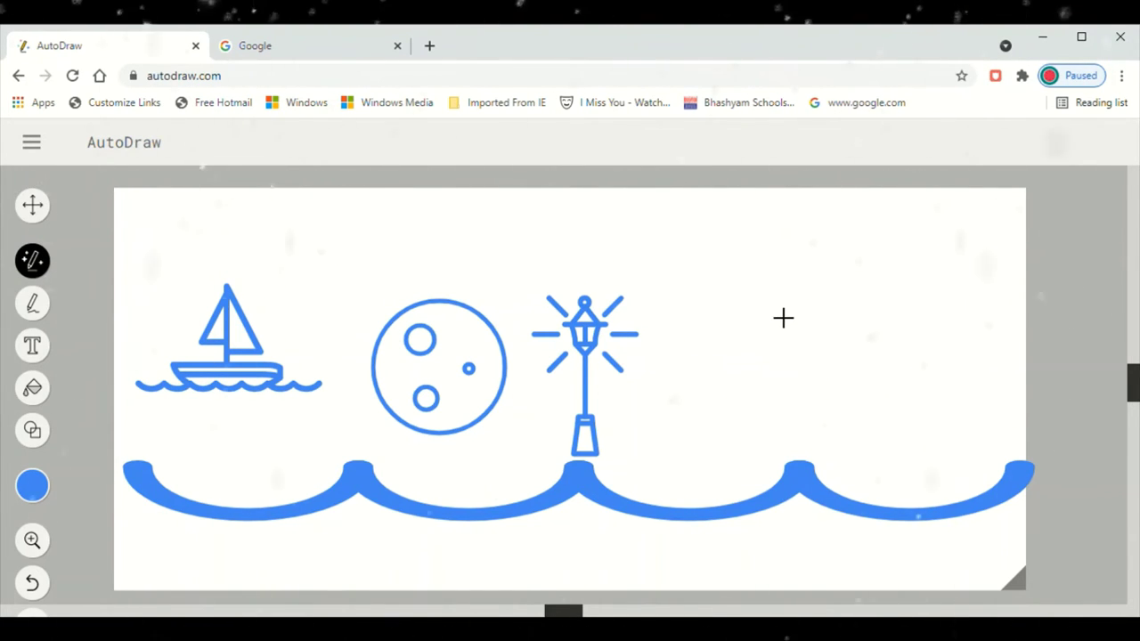
Sketch two wheels and a frame right of the lamp, then swap in the clean bicycle drawing.
mouse_move(751, 322)
left_mouse_down()
mouse_move(776, 382)
mouse_move(793, 336)
mouse_move(769, 312)
left_mouse_up()
mouse_move(888, 311)
left_mouse_down()
mouse_move(860, 350)
mouse_move(890, 389)
mouse_move(910, 342)
mouse_move(904, 330)
mouse_move(777, 321)
left_mouse_up()
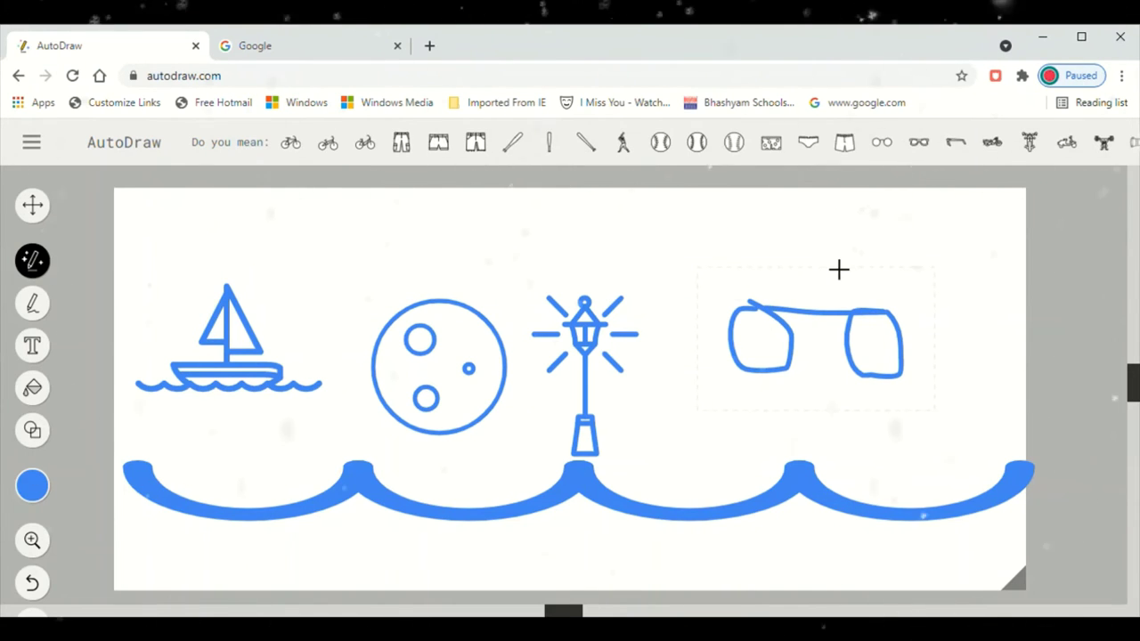
left_click_drag(824, 258, 751, 305)
left_click_drag(821, 258, 862, 312)
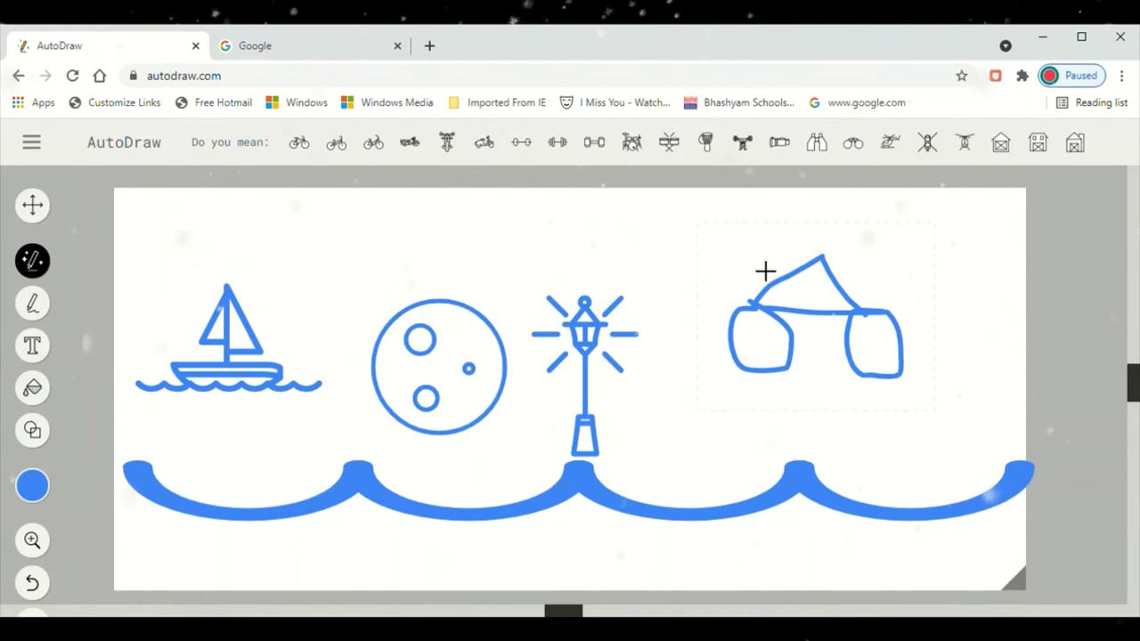
left_click_drag(750, 258, 880, 260)
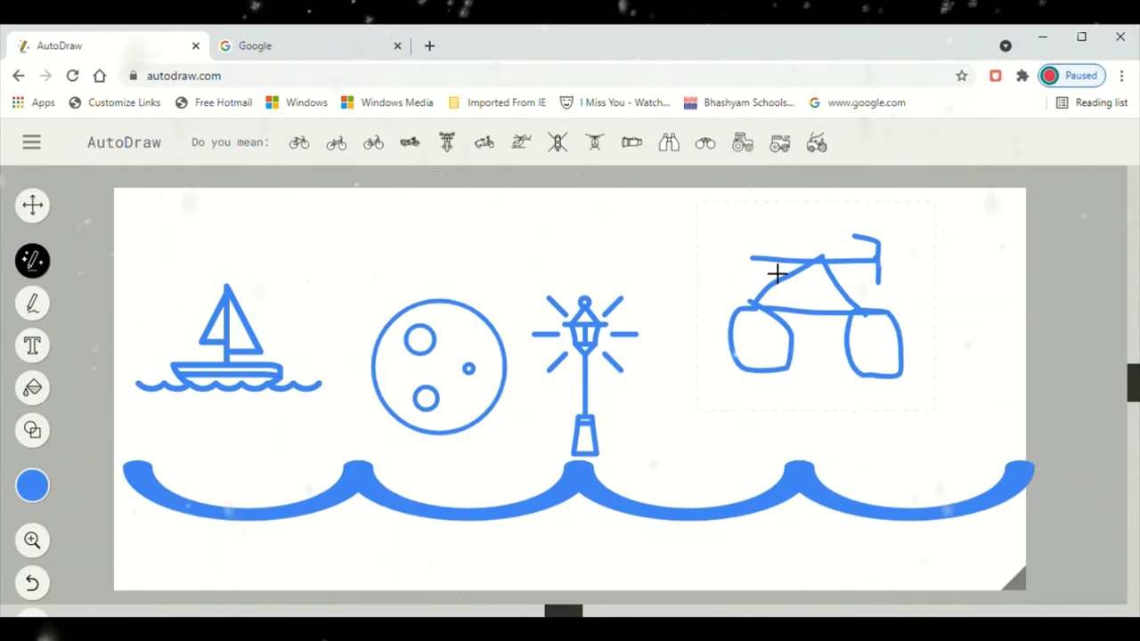
left_click_drag(755, 261, 744, 303)
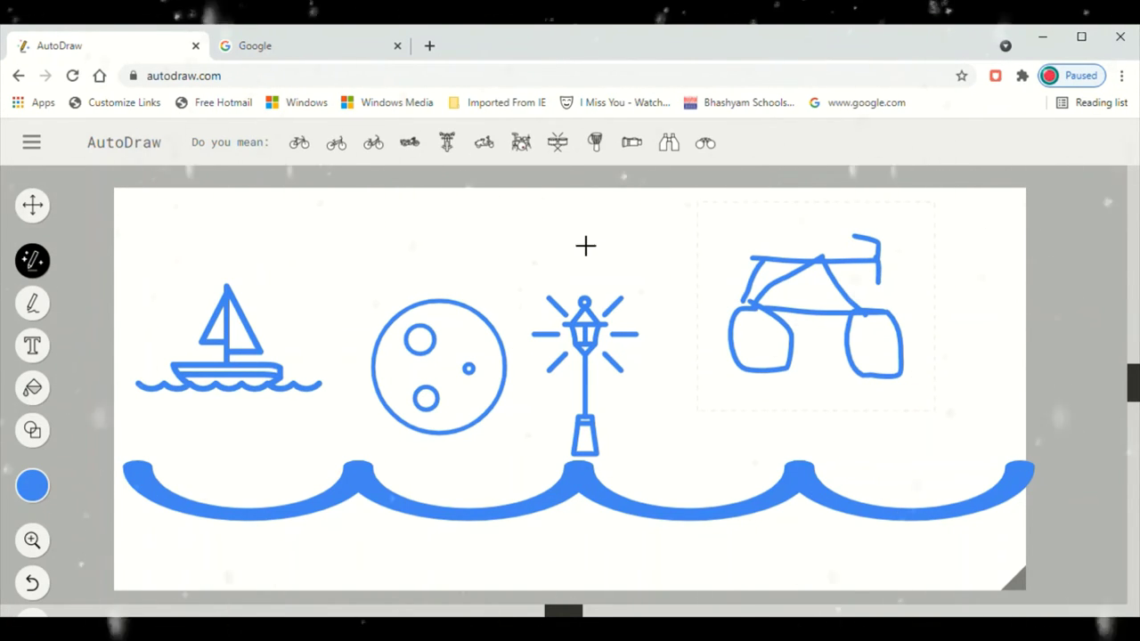
left_click(299, 142)
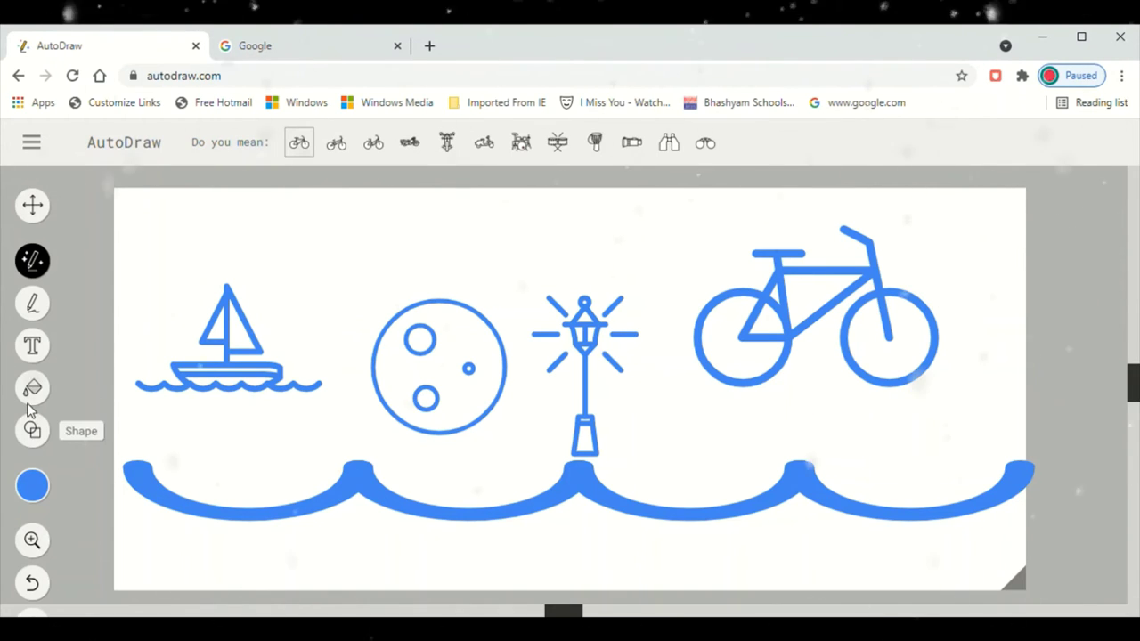
Fill the moon and the boat's sail with purple.
left_click(32, 485)
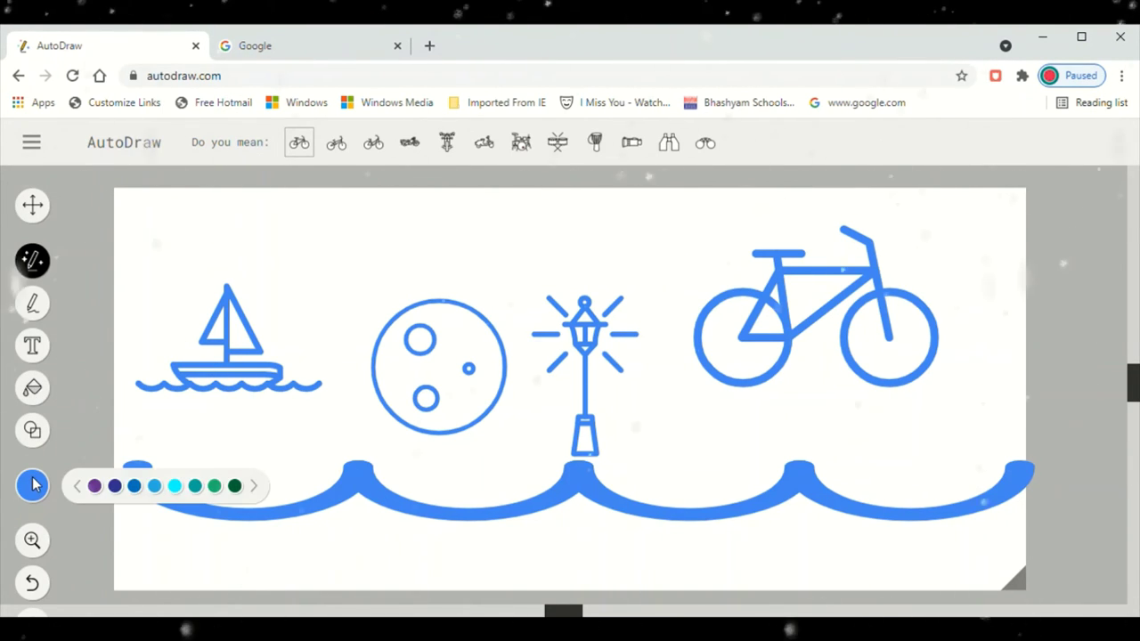
left_click(95, 485)
left_click(32, 387)
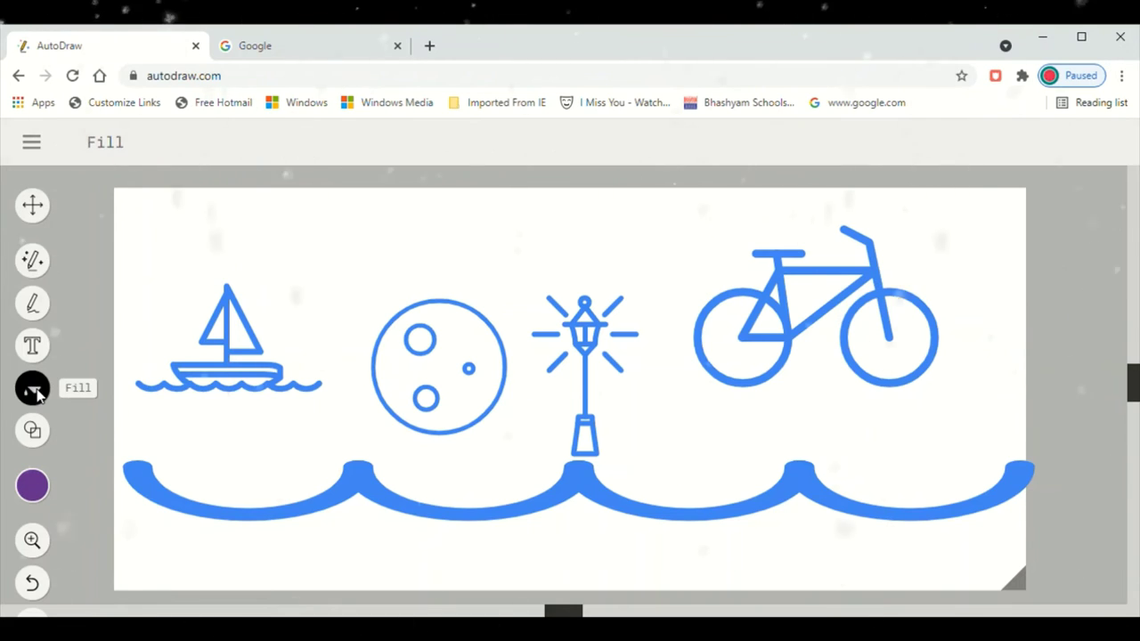
left_click(462, 372)
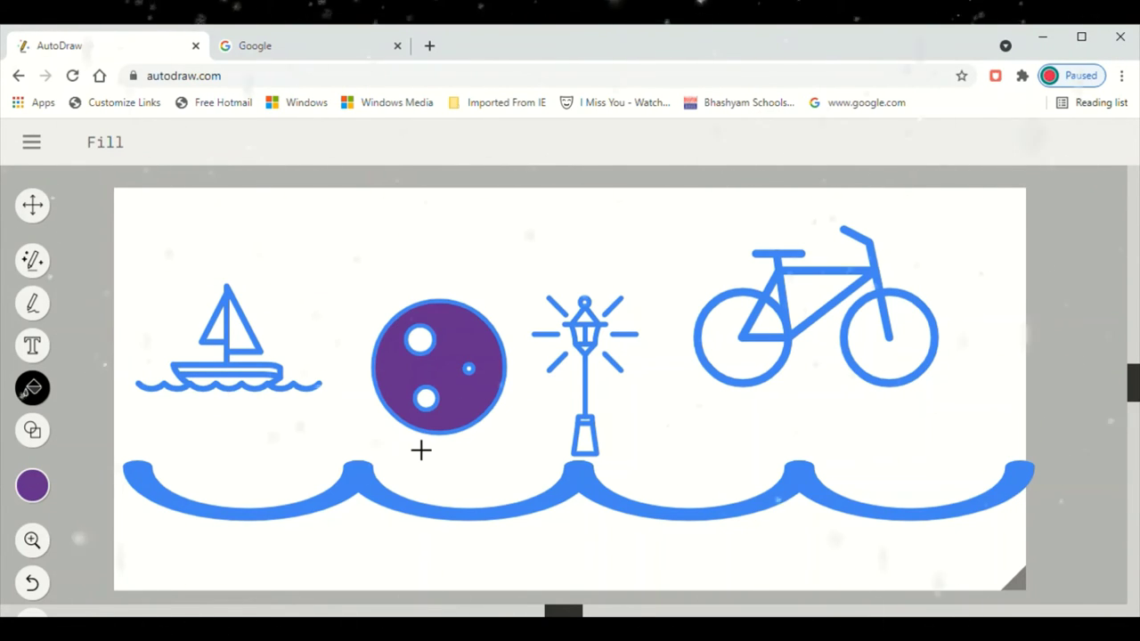
left_click(259, 348)
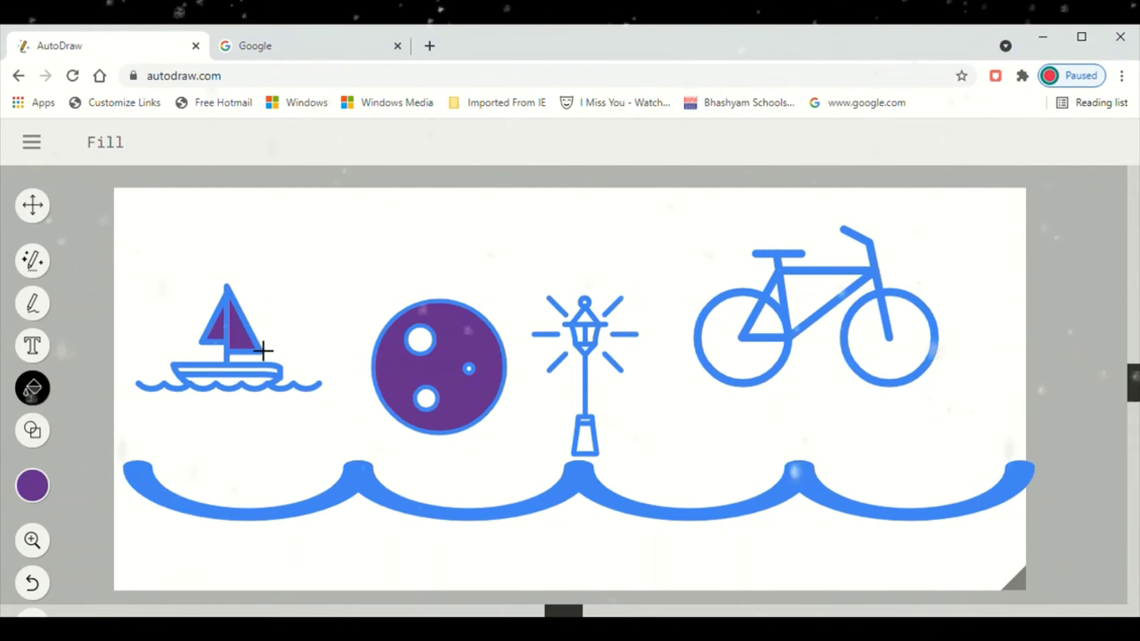
Fill the bicycle wheels with cyan.
left_click(44, 492)
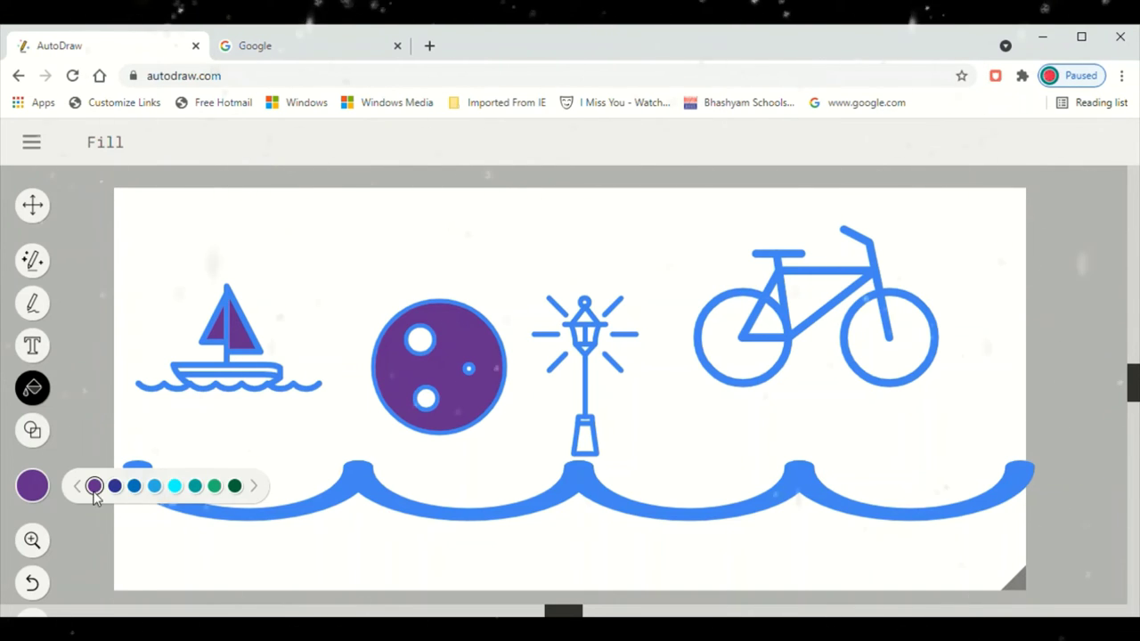
left_click(175, 486)
left_click(741, 362)
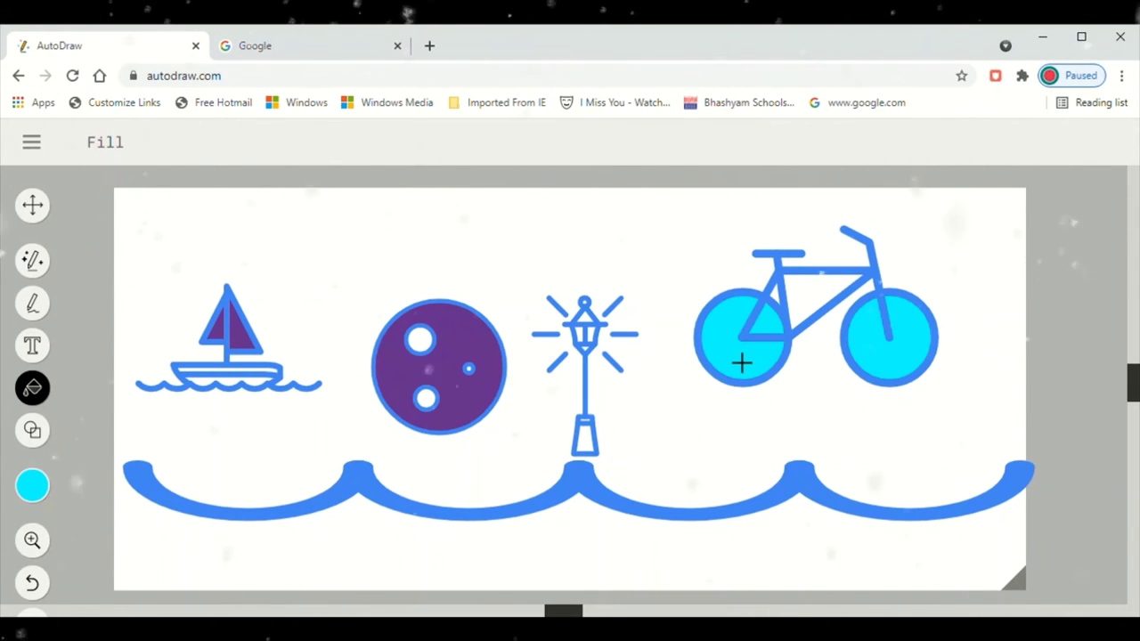
Fill the canvas background with yellow.
left_click(32, 487)
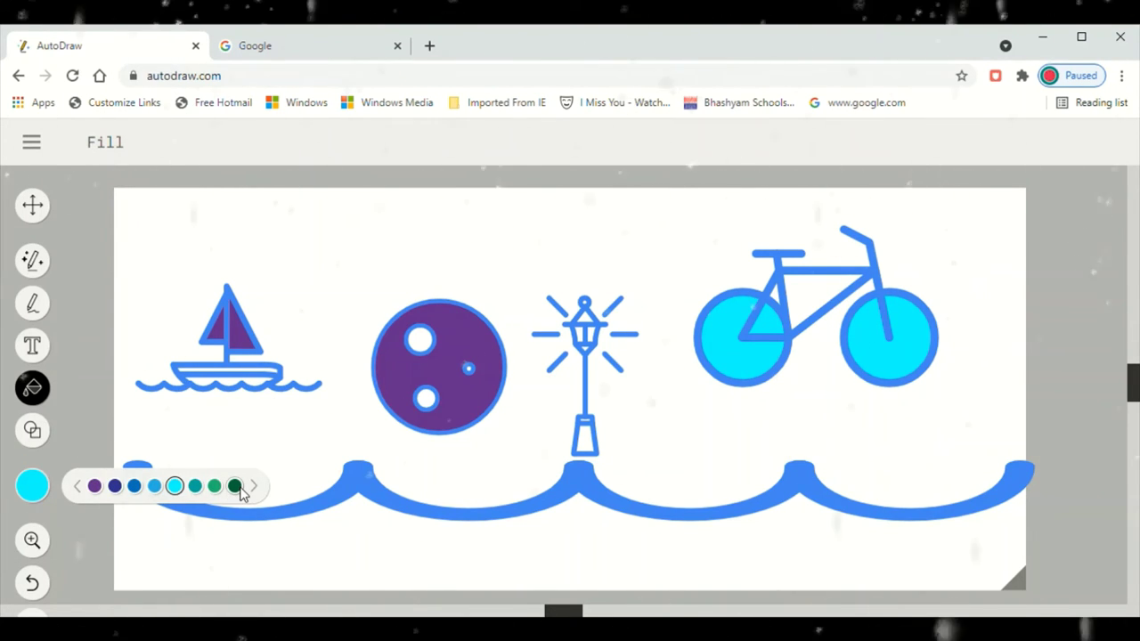
left_click(80, 490)
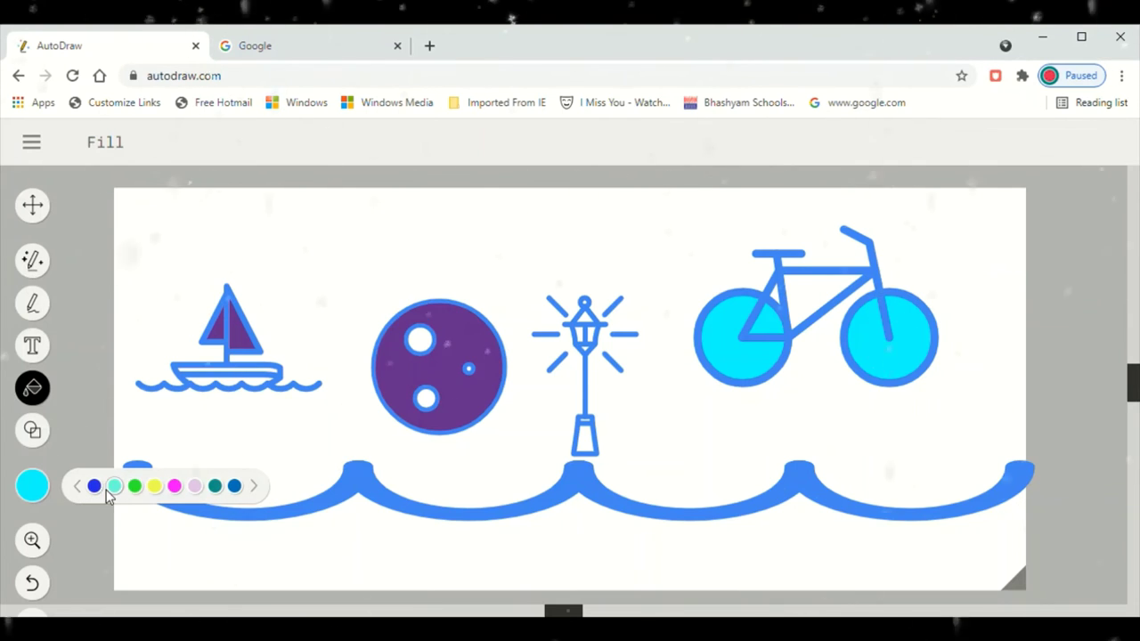
left_click(154, 487)
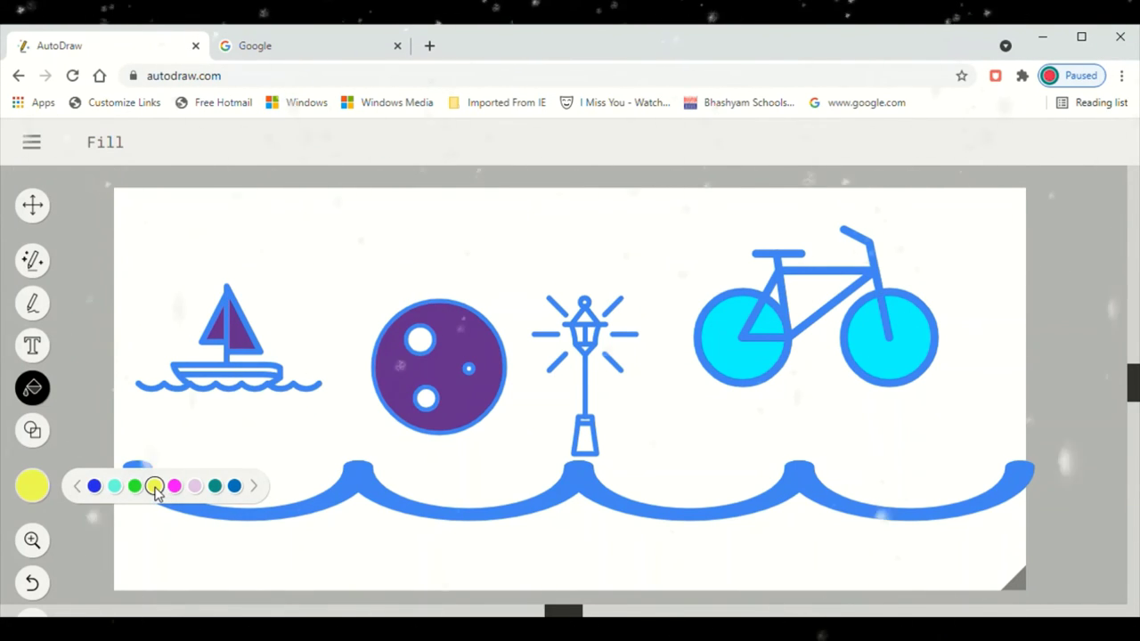
left_click(423, 329)
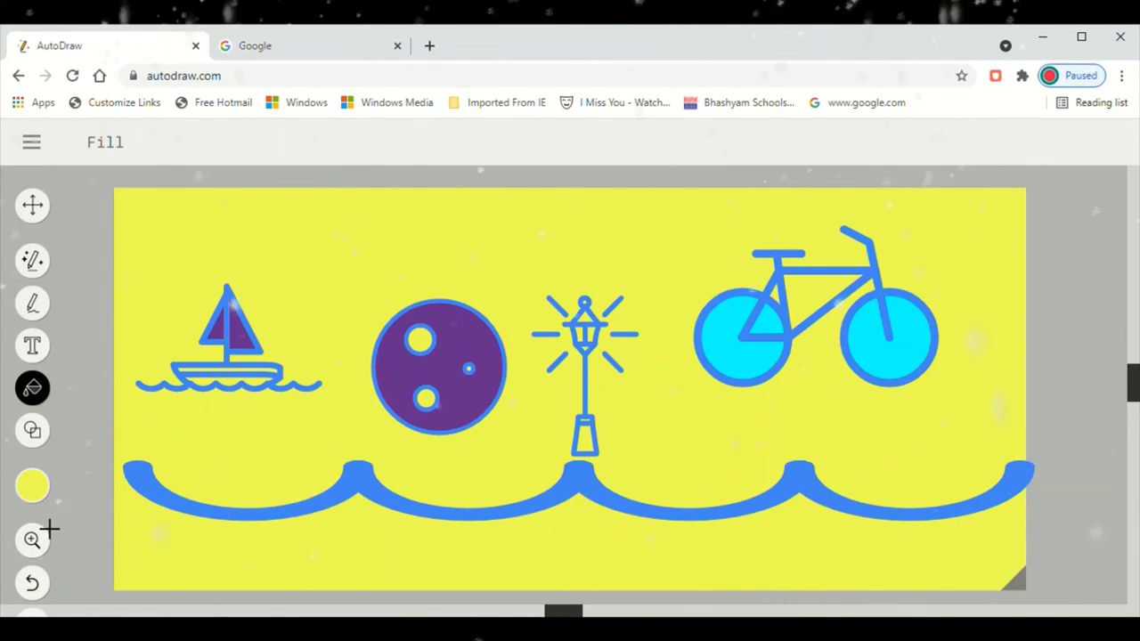
Type the text 'my drawing' above the sailboat with the Type tool.
left_click(32, 346)
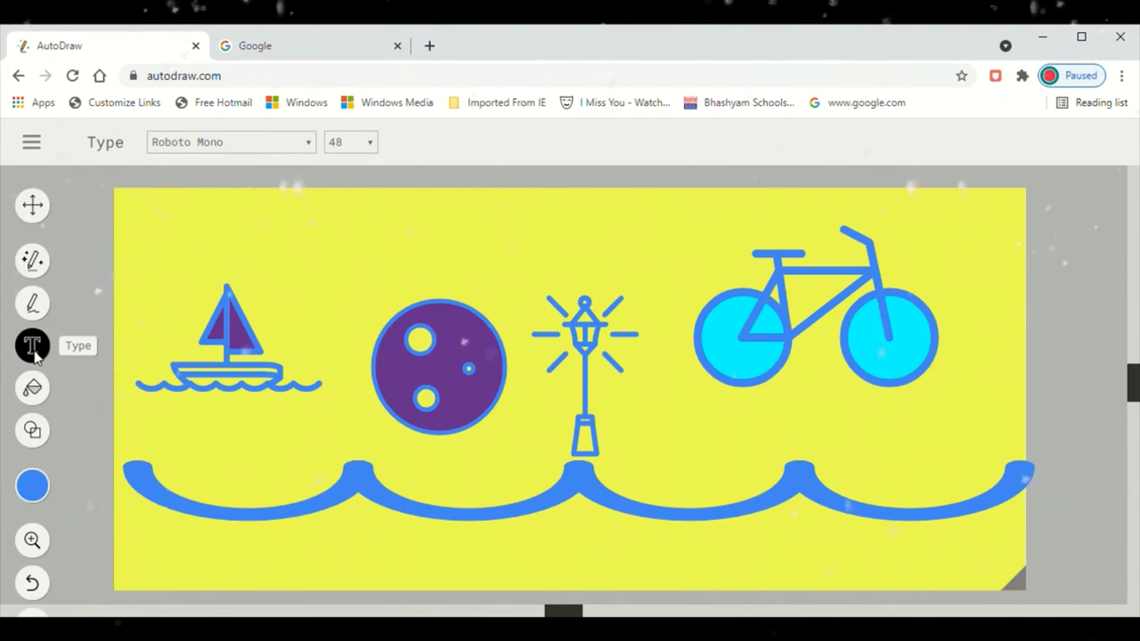
left_click(264, 231)
key("Escape")
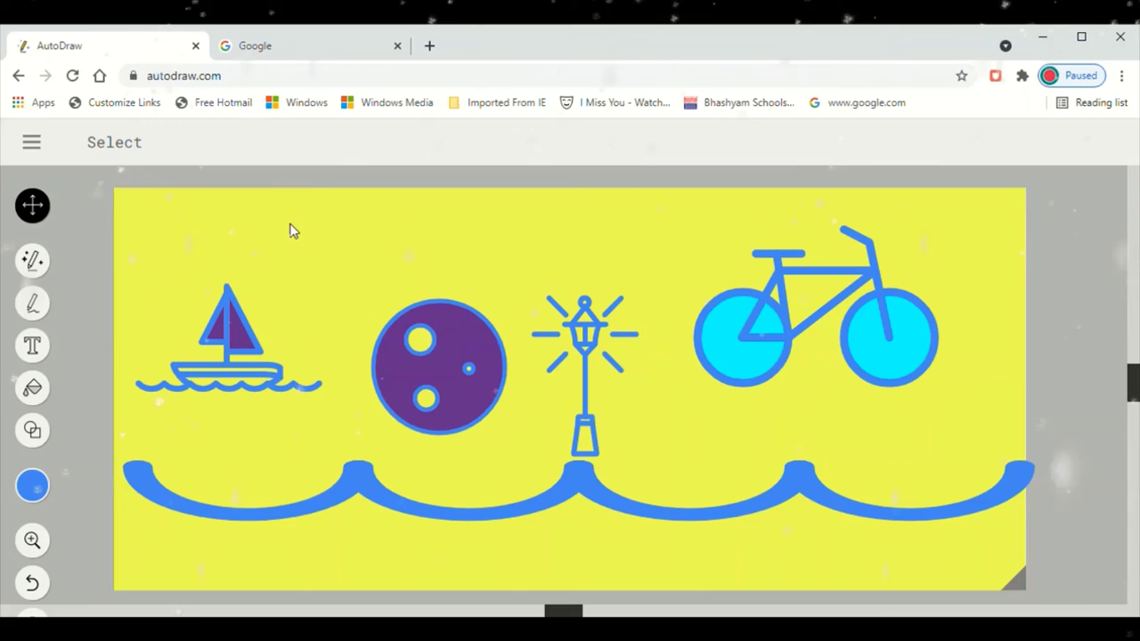
left_click(35, 345)
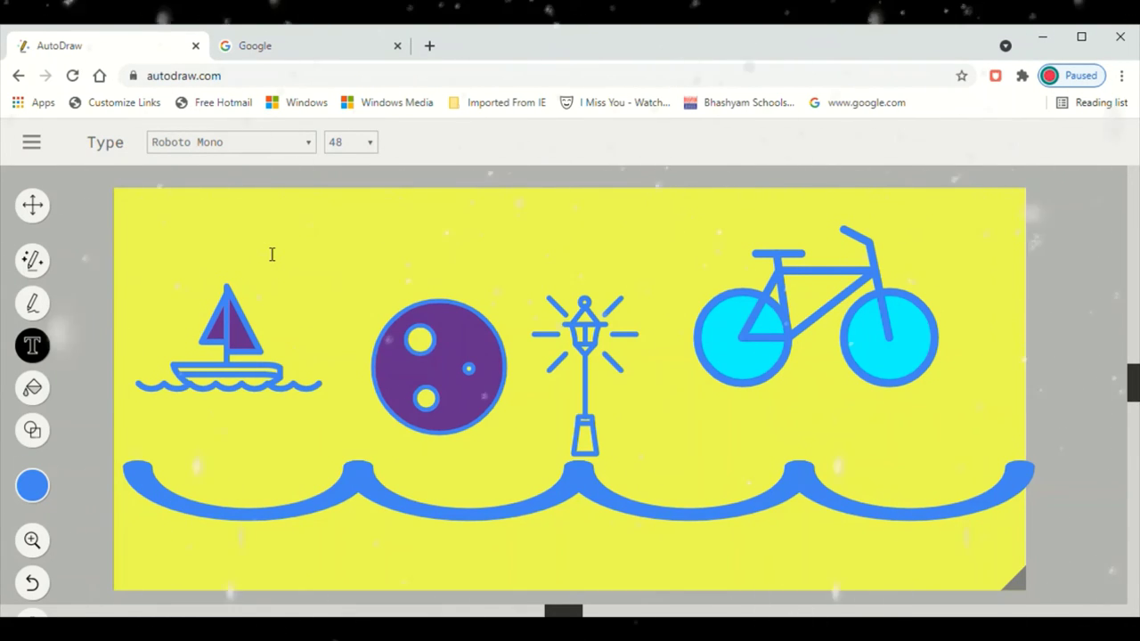
type("my ")
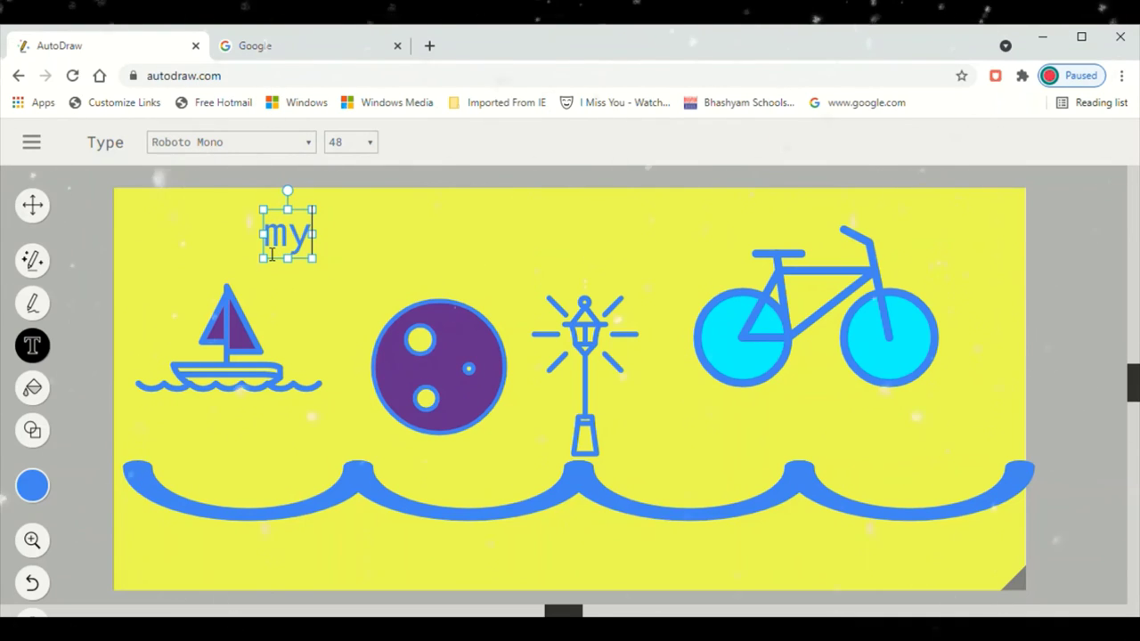
type("d")
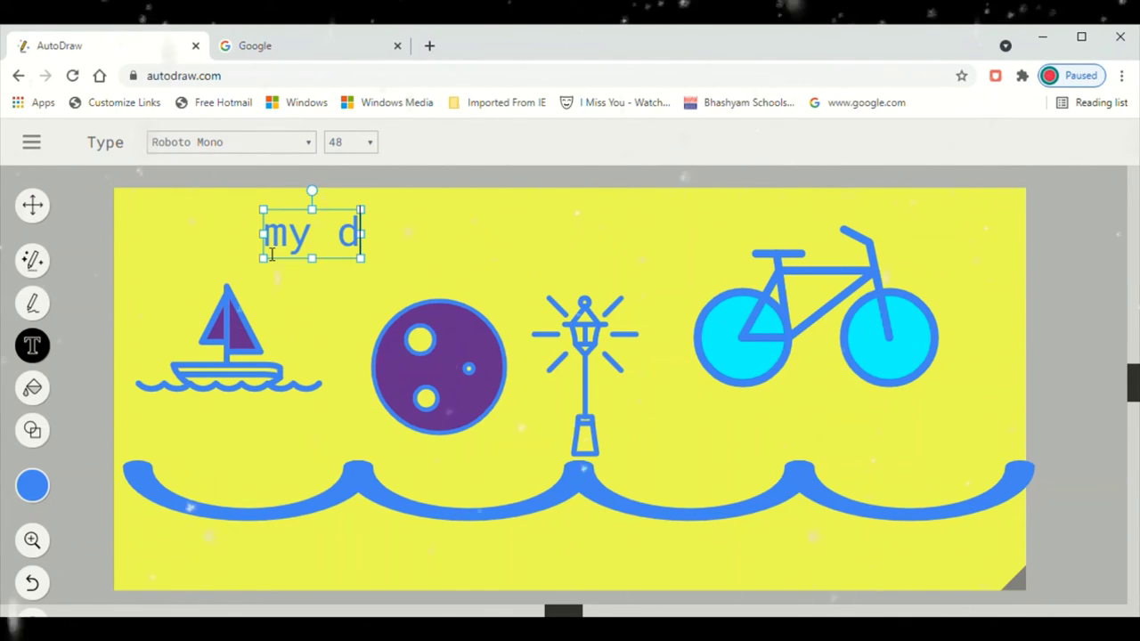
type("rawi")
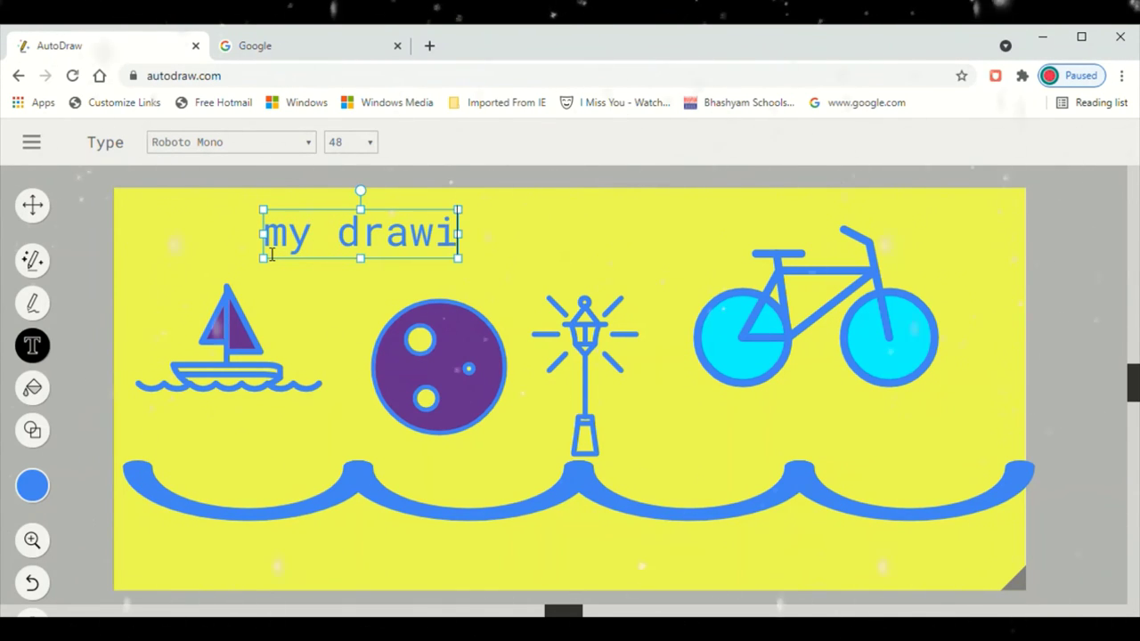
type("ng")
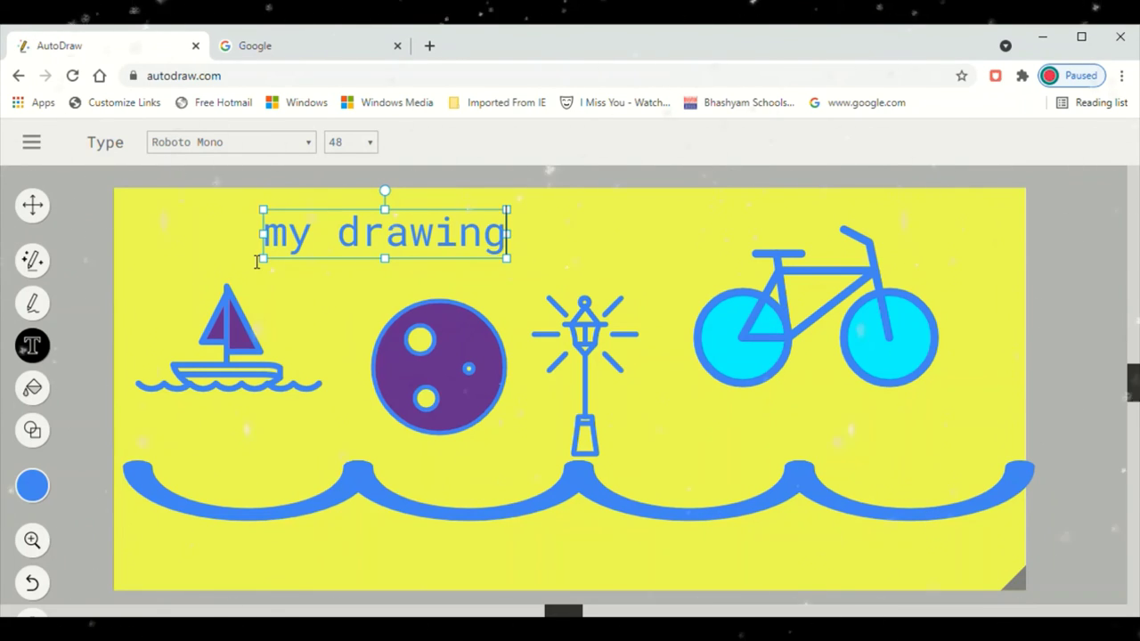
key("Return")
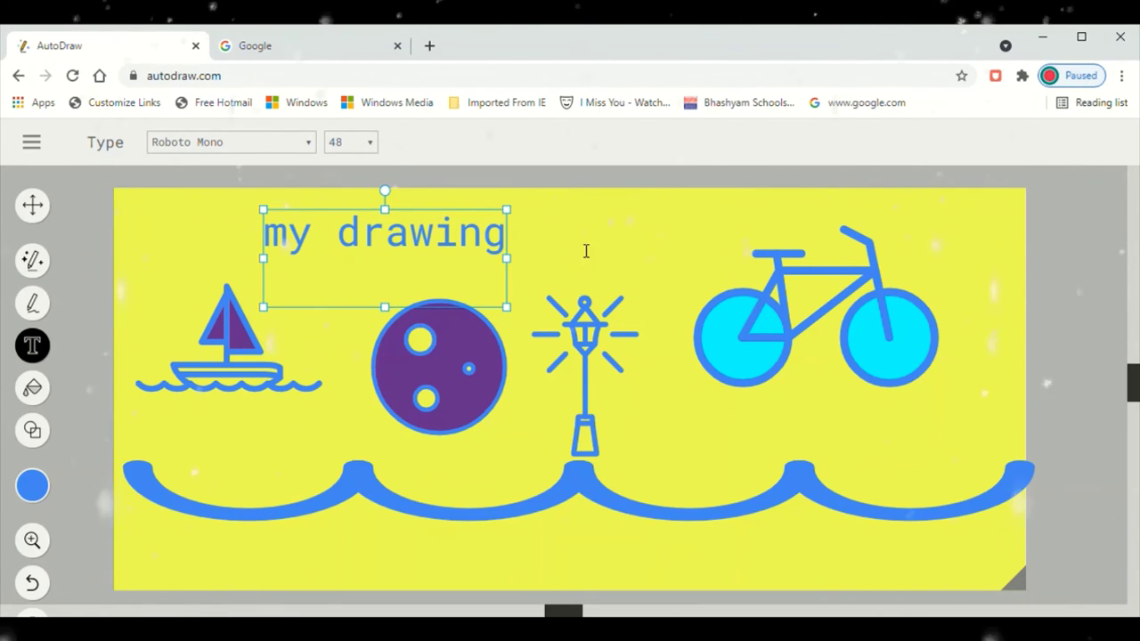
key("Escape")
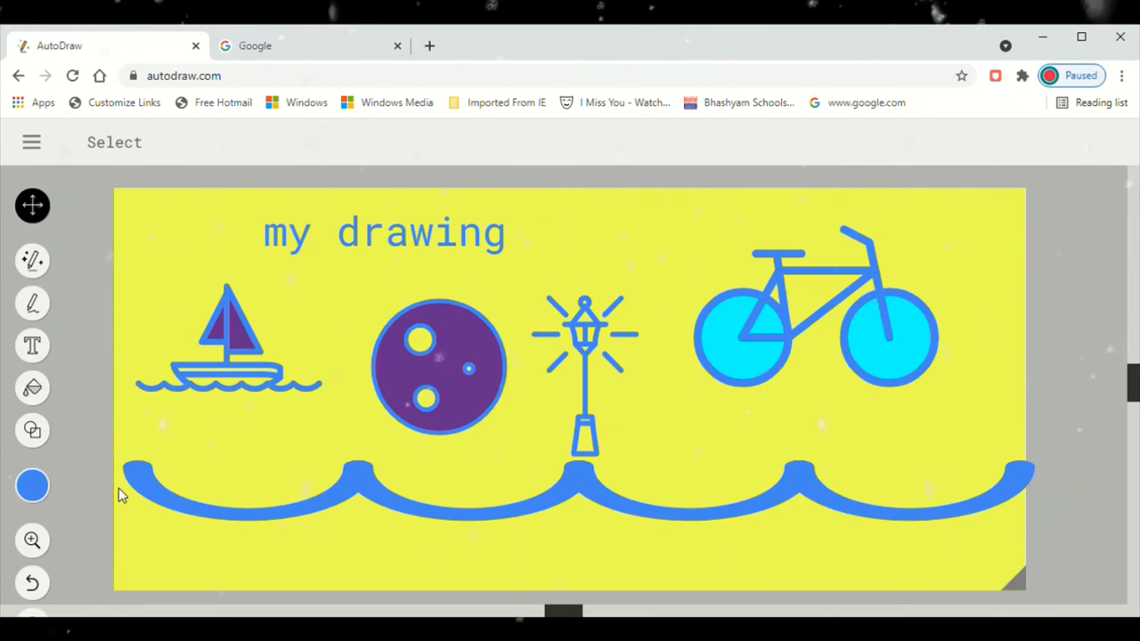
Download the scene as a PNG from the main menu and open the saved image.
left_click(33, 143)
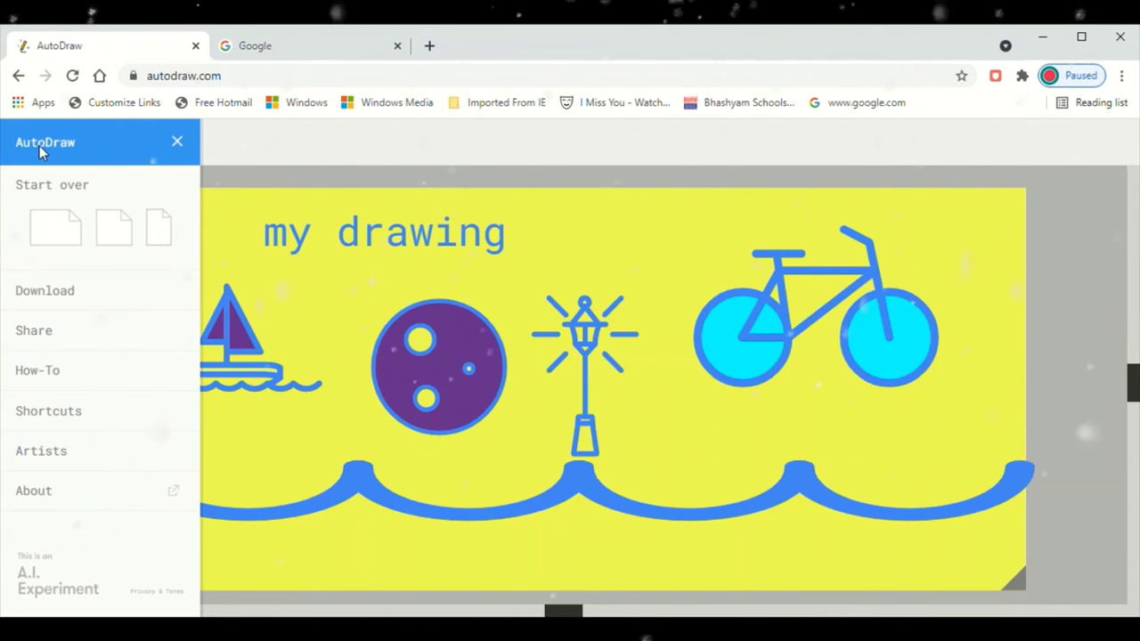
left_click(49, 294)
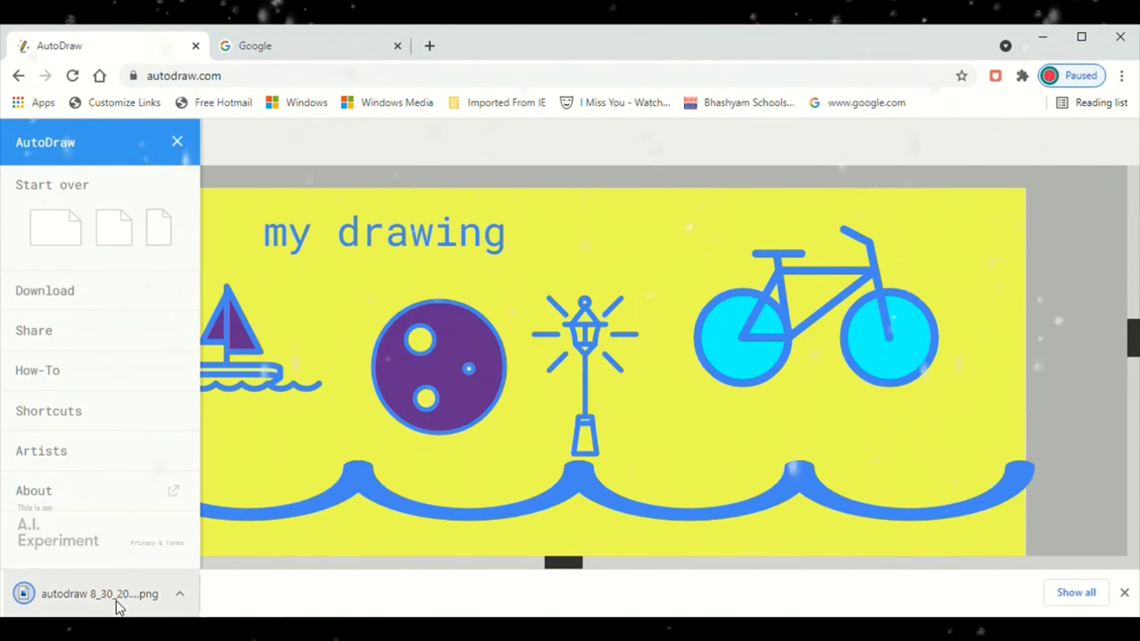
left_click(178, 599)
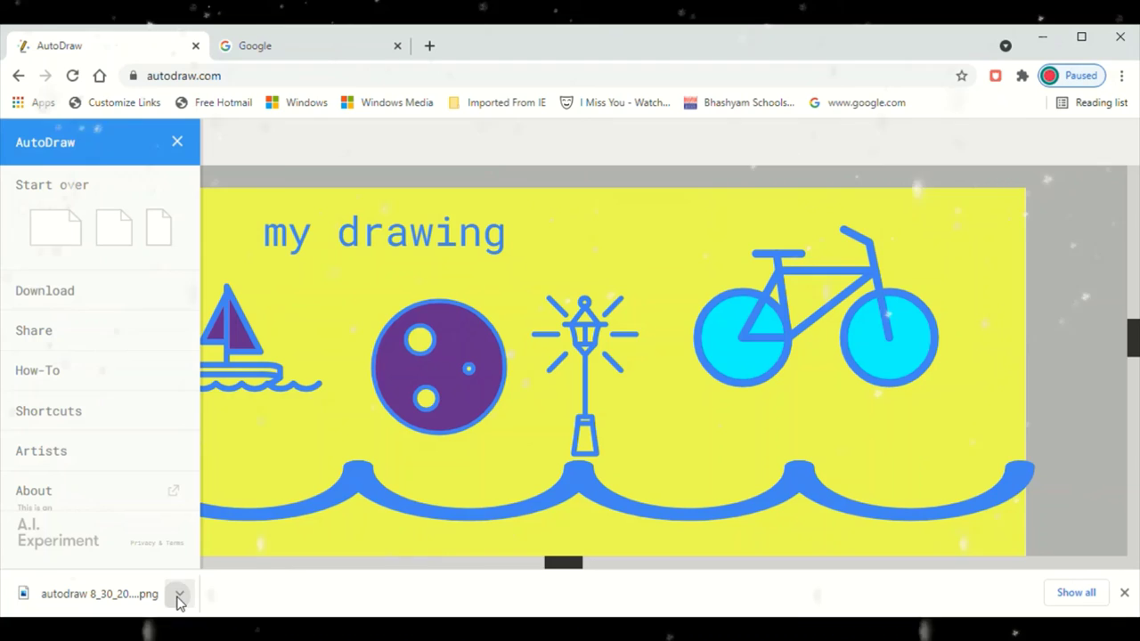